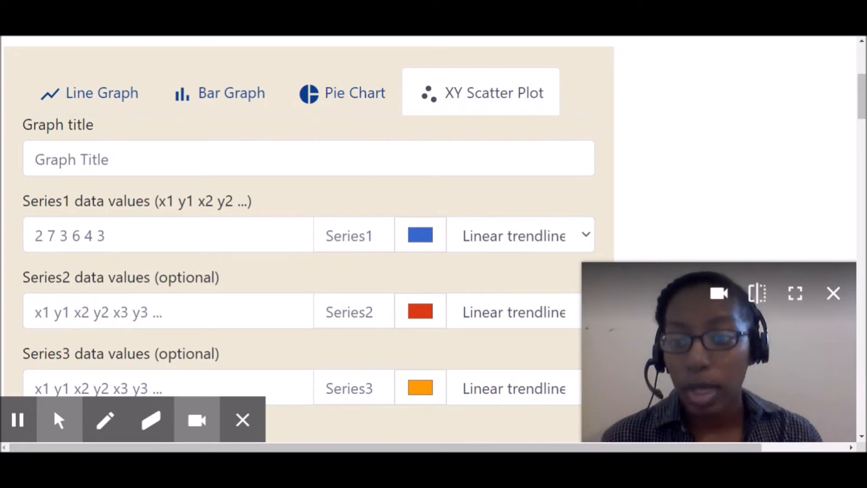
# Set the scatter plot's graph title to "Load vs Extension"
pyautogui.click(140, 164)
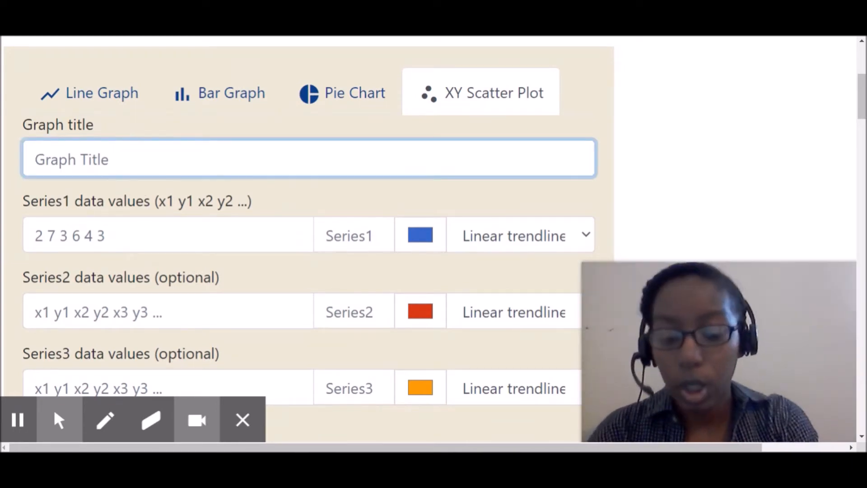
pyautogui.write('Load vs E')
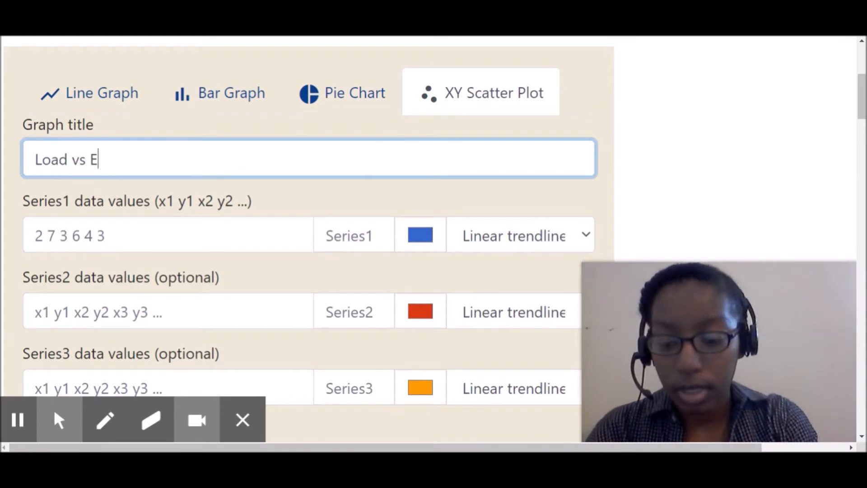
pyautogui.write('xtension')
pyautogui.press('Tab')
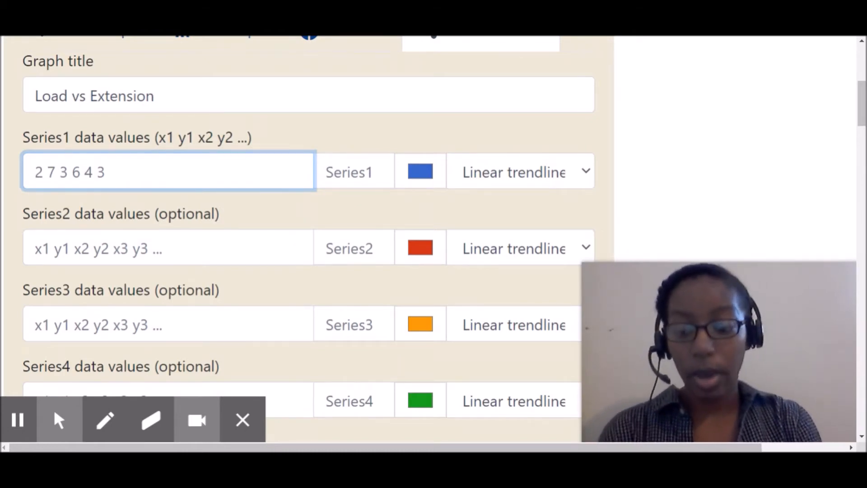
pyautogui.write('1 ')
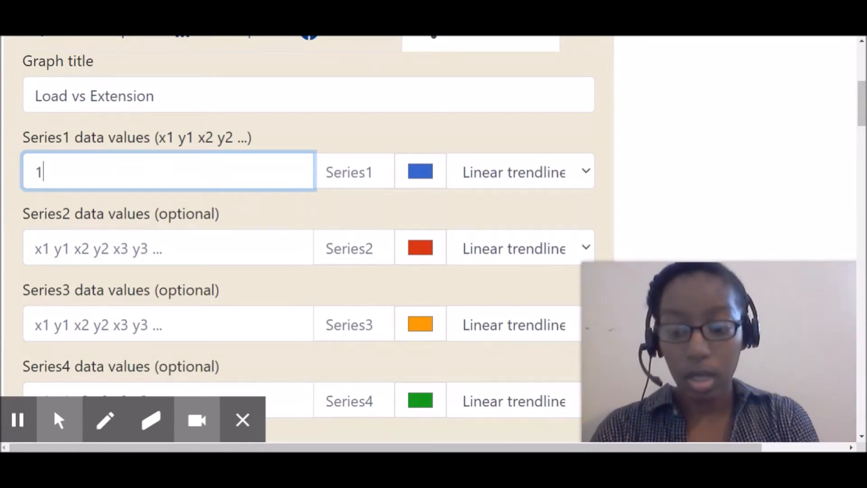
pyautogui.write('10')
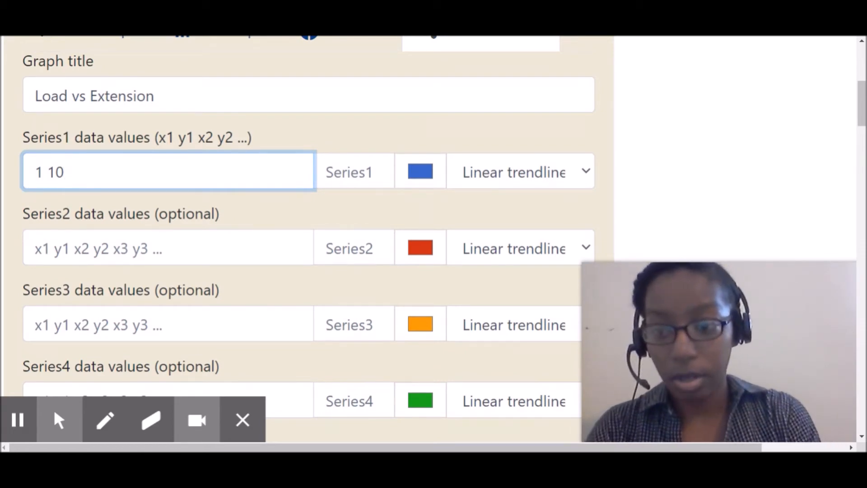
pyautogui.write('2 20 3 3')
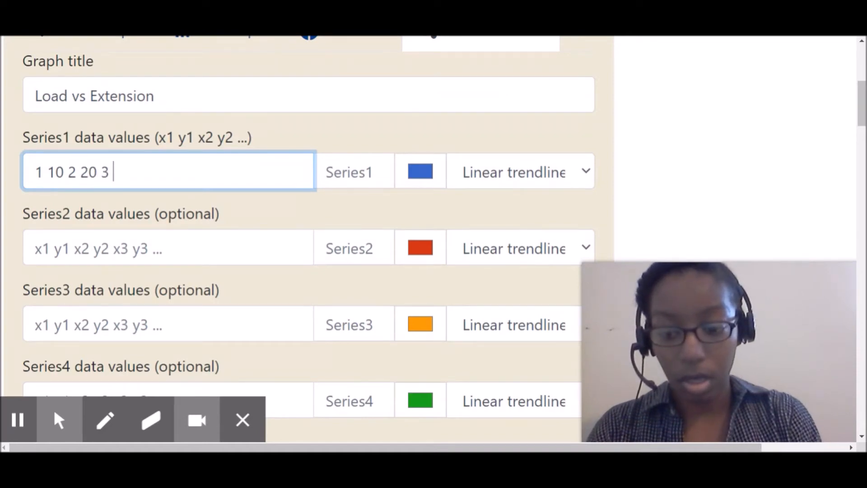
pyautogui.write('30 4 ')
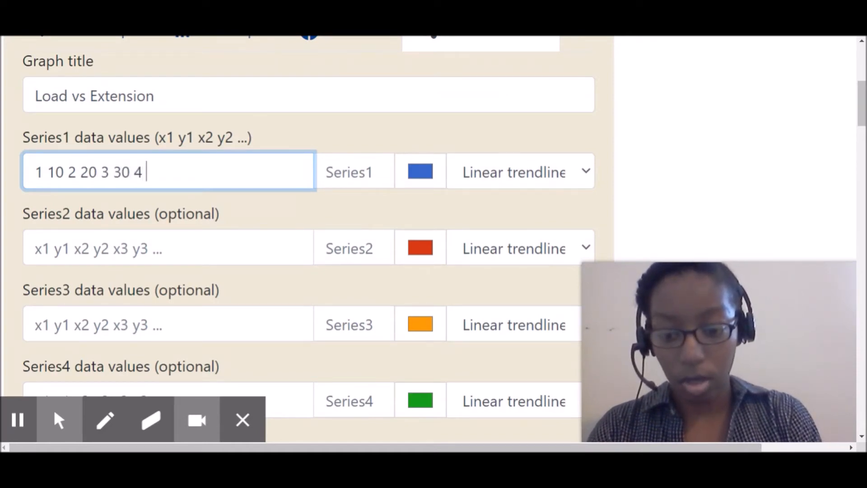
pyautogui.write('40 5 50')
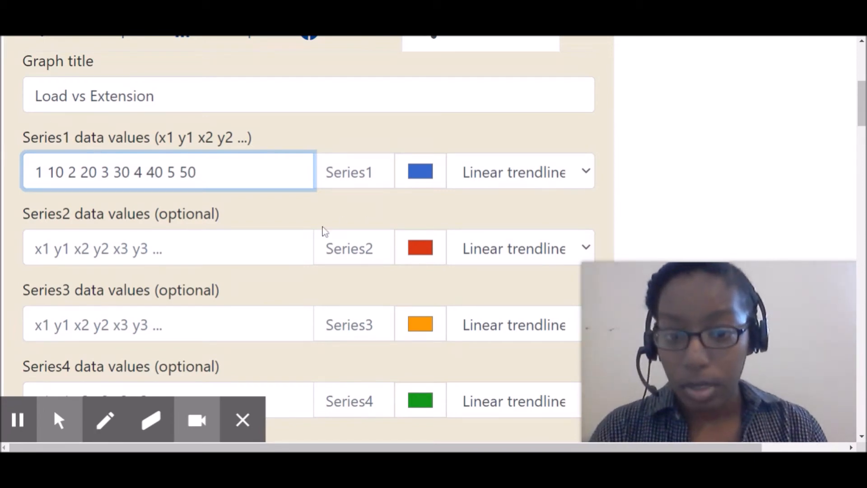
# Change the Series1 colour to black
pyautogui.click(422, 180)
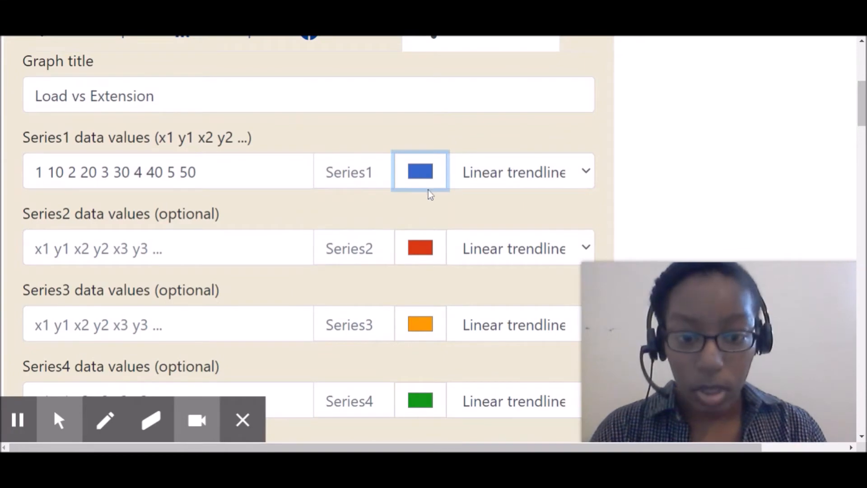
pyautogui.moveTo(499, 296); pyautogui.dragTo(470, 296)
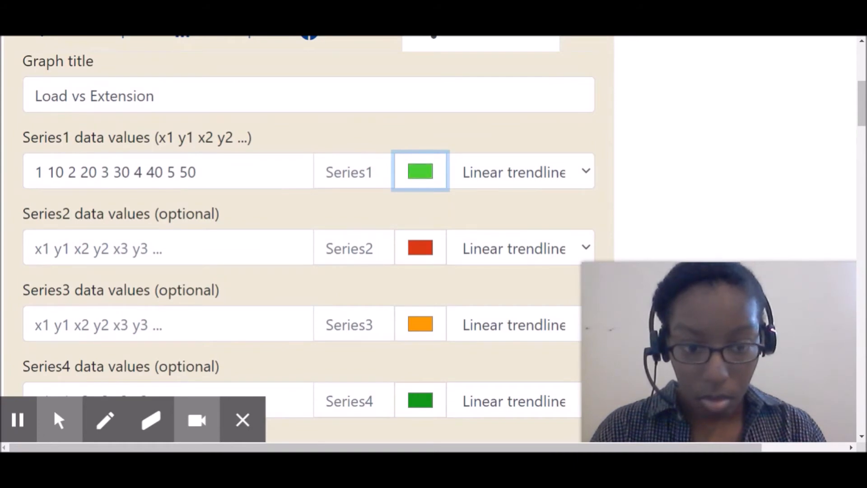
pyautogui.moveTo(505, 210); pyautogui.dragTo(478, 273)
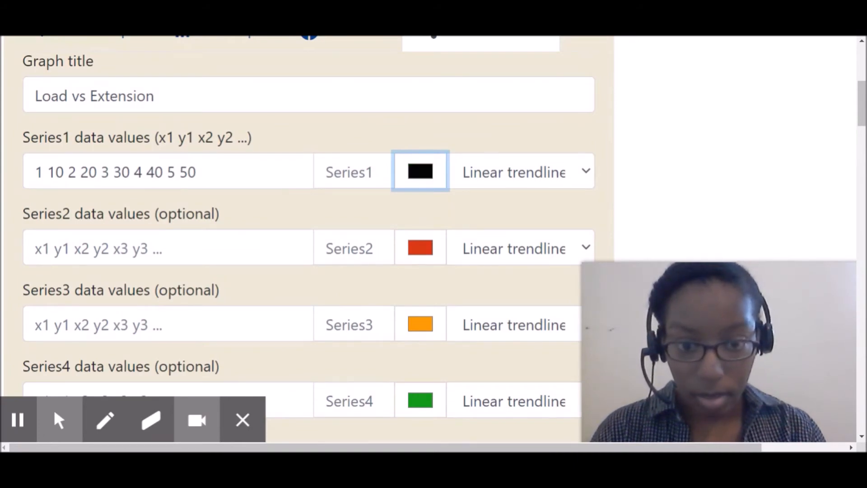
pyautogui.click(480, 141)
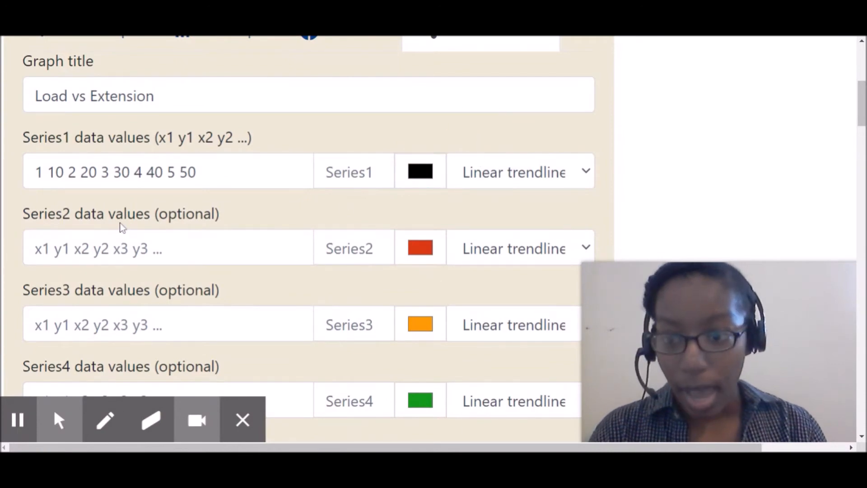
# Set the horizontal axis range to 0 to 5 and the vertical axis range to 0 to 50
pyautogui.scroll(-1, 307, 239)
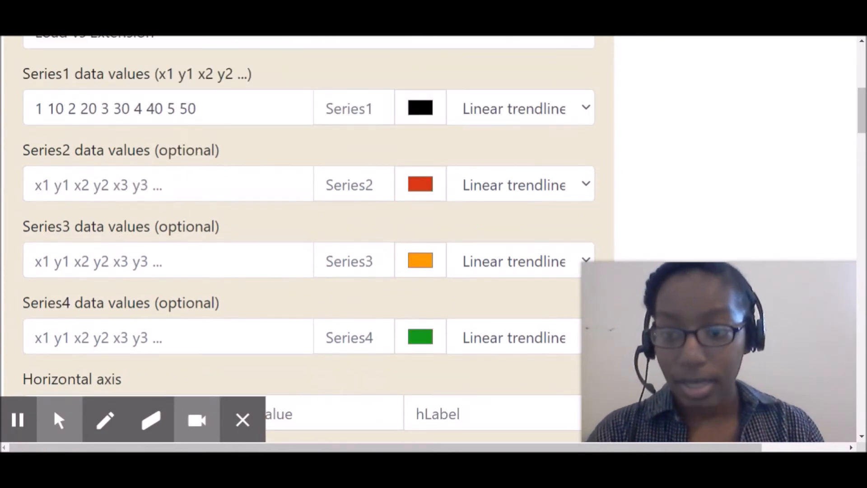
pyautogui.scroll(-2, 307, 240)
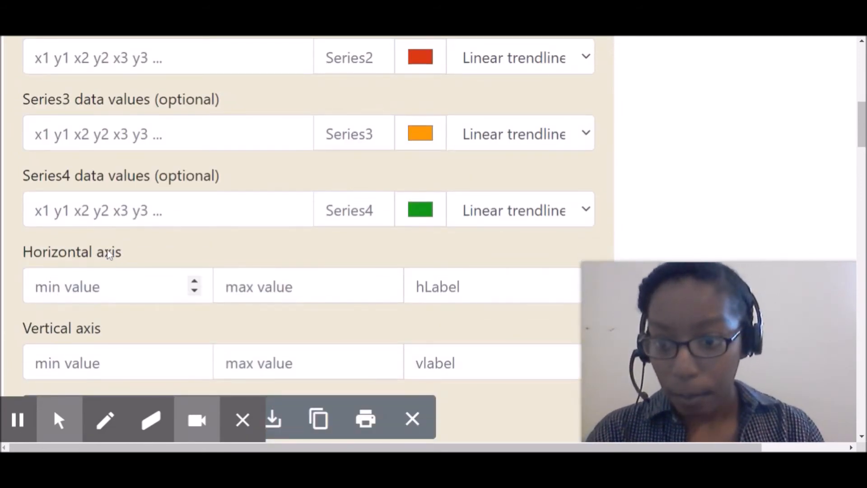
pyautogui.scroll(-2, 109, 252)
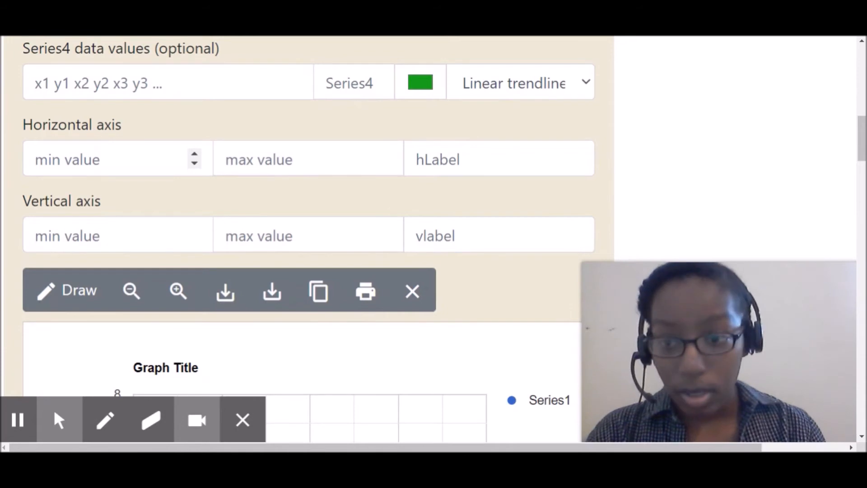
pyautogui.click(108, 159)
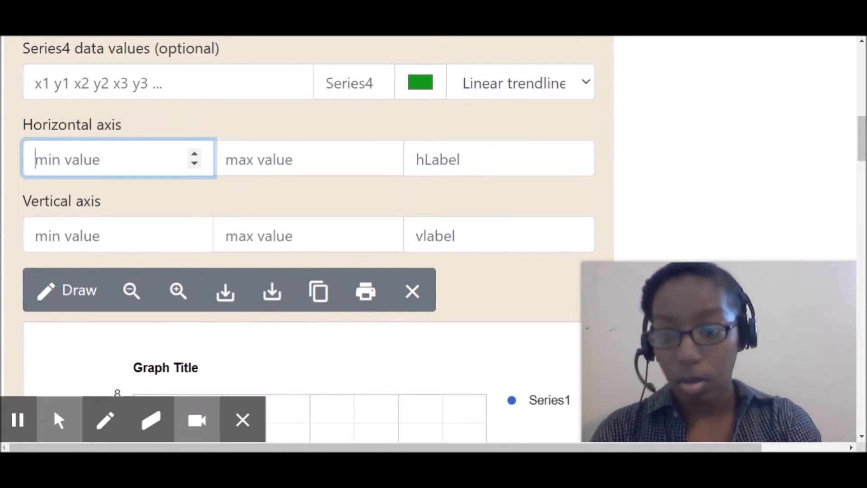
pyautogui.write('0')
pyautogui.click(84, 246)
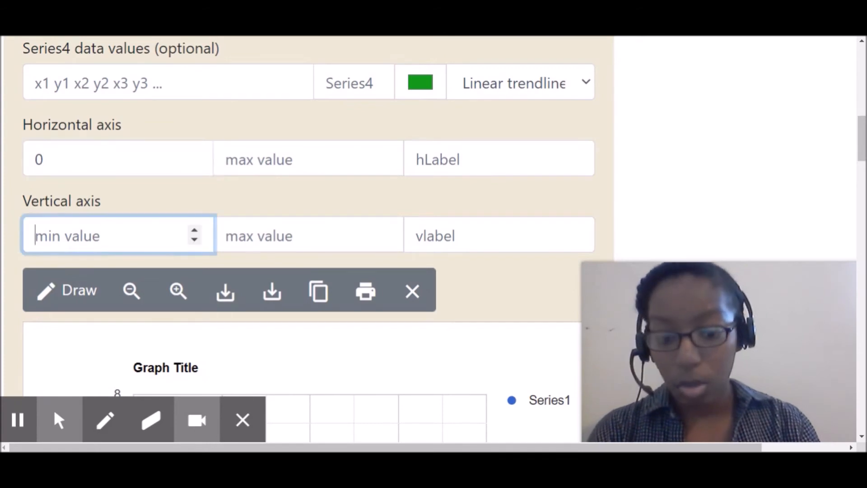
pyautogui.write('0')
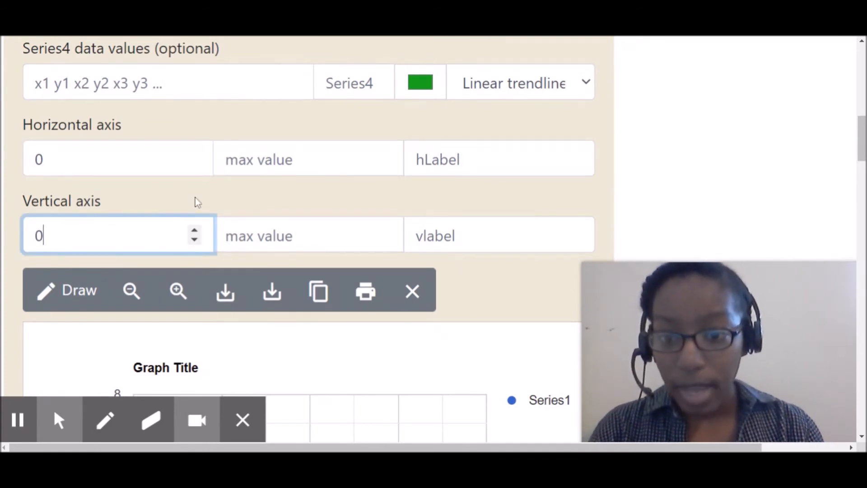
pyautogui.click(237, 164)
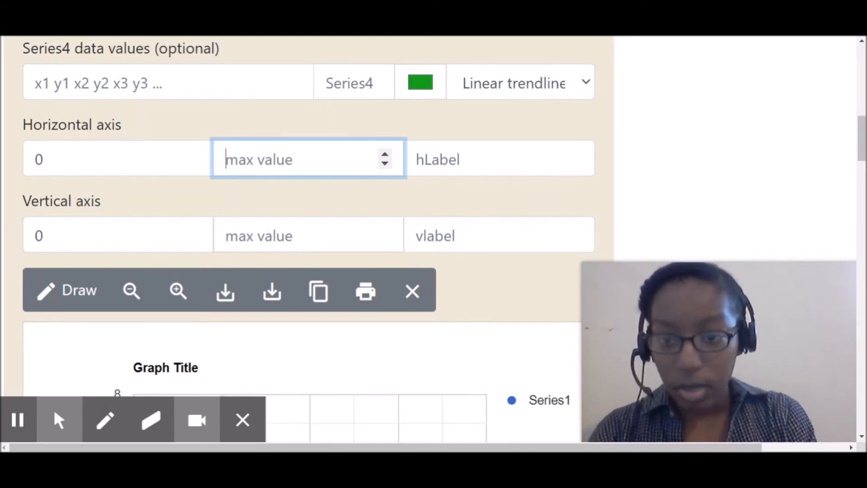
pyautogui.write('5')
pyautogui.click(258, 229)
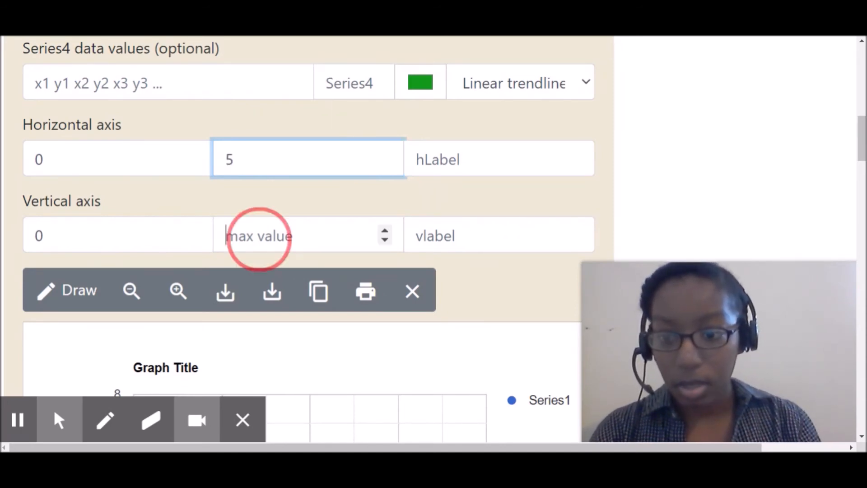
pyautogui.write('50')
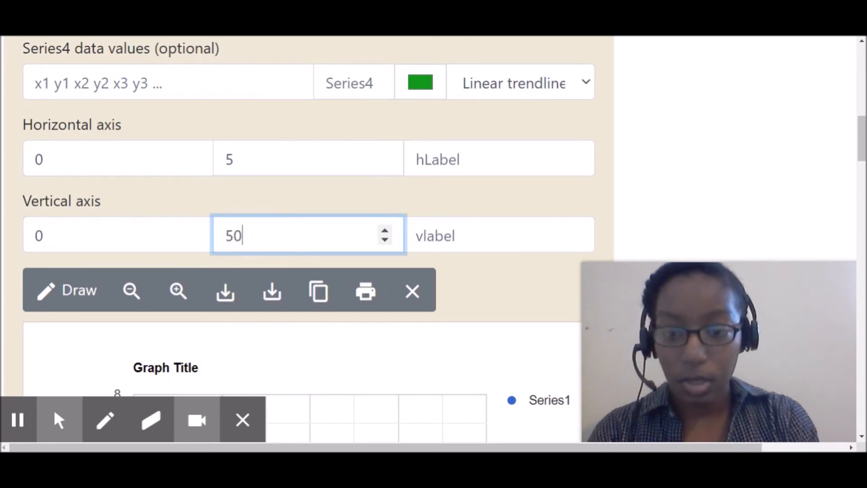
# Label the horizontal axis "Extension (cm)" and the vertical axis "Load (N)"
pyautogui.click(427, 163)
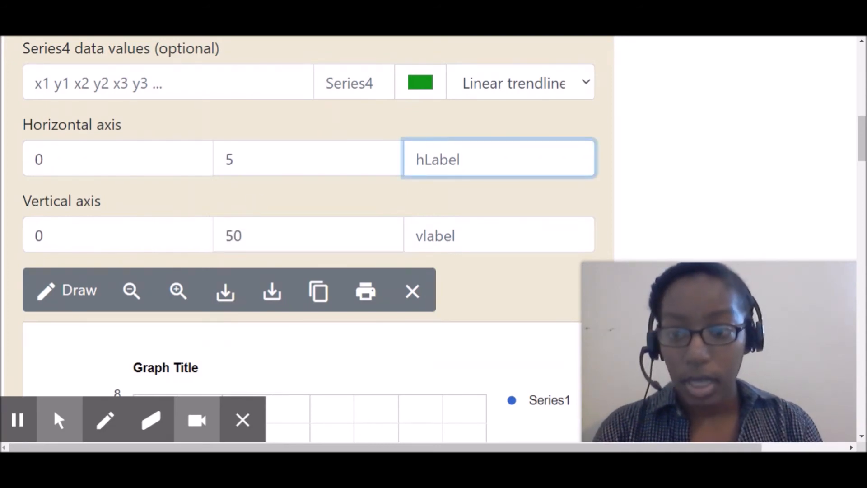
pyautogui.write('Ex')
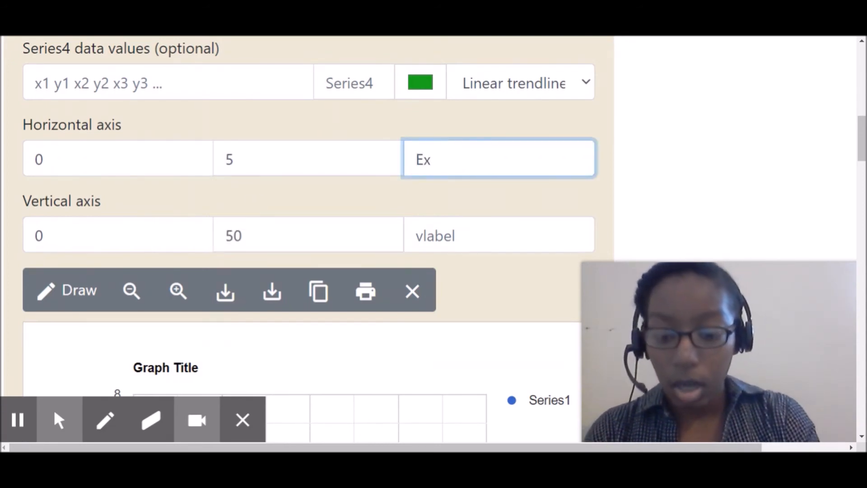
pyautogui.write('tension (cm)')
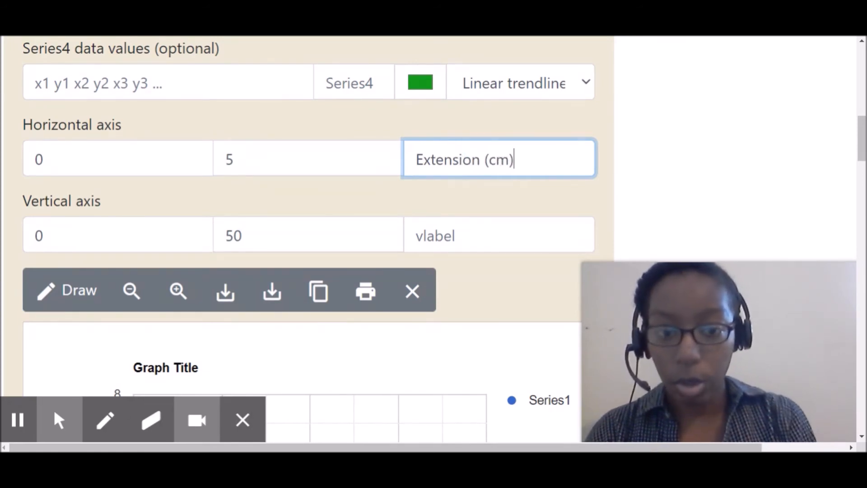
pyautogui.click(451, 234)
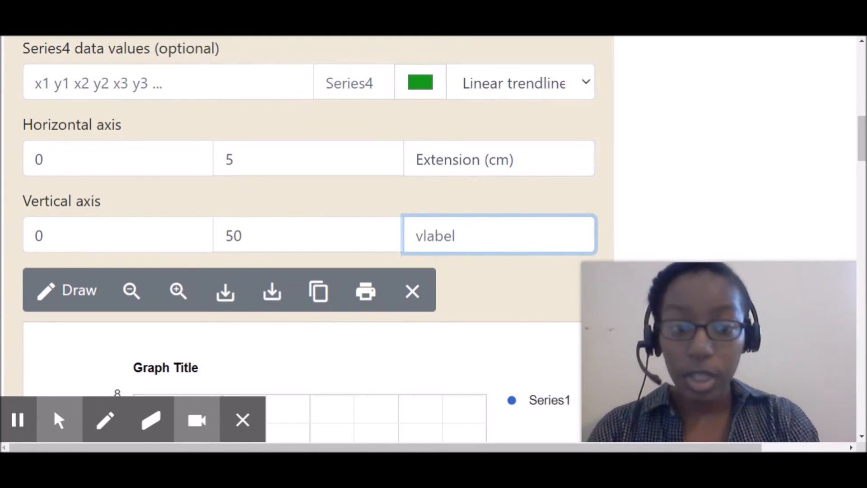
pyautogui.write('Load (N)')
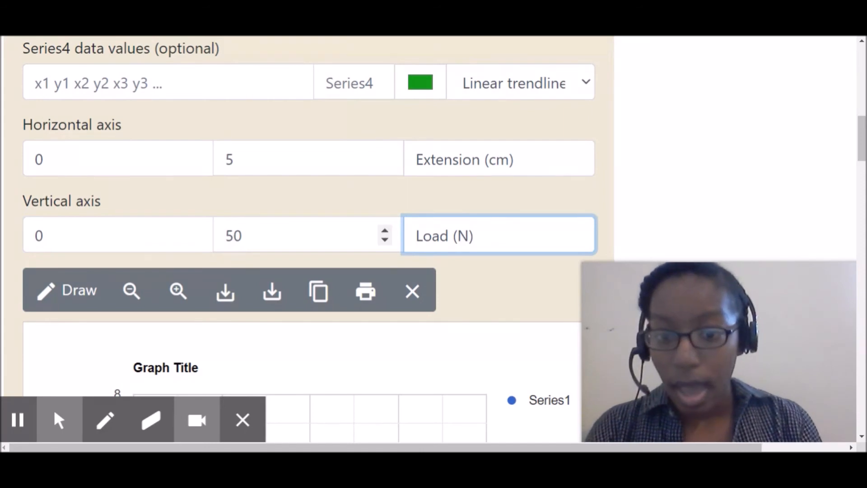
# Draw the scatter plot from the entered data and check the whole graph with its axes
pyautogui.scroll(-3, 381, 235)
pyautogui.scroll(-1, 360, 228)
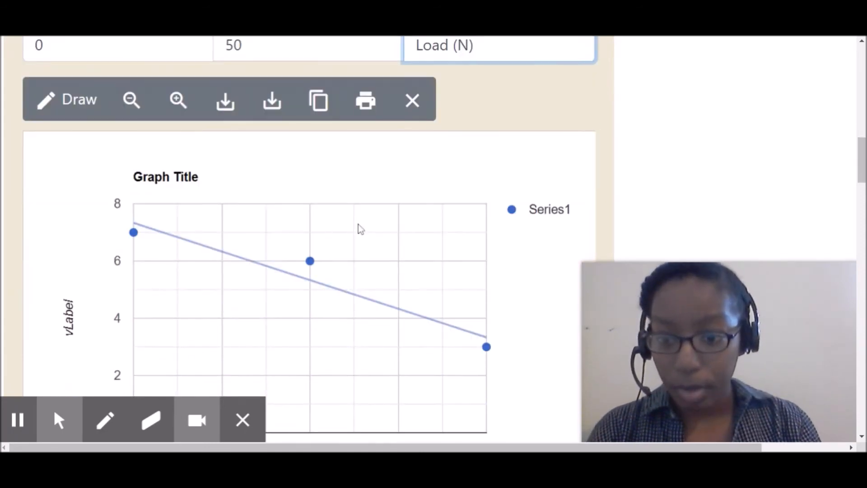
pyautogui.click(73, 97)
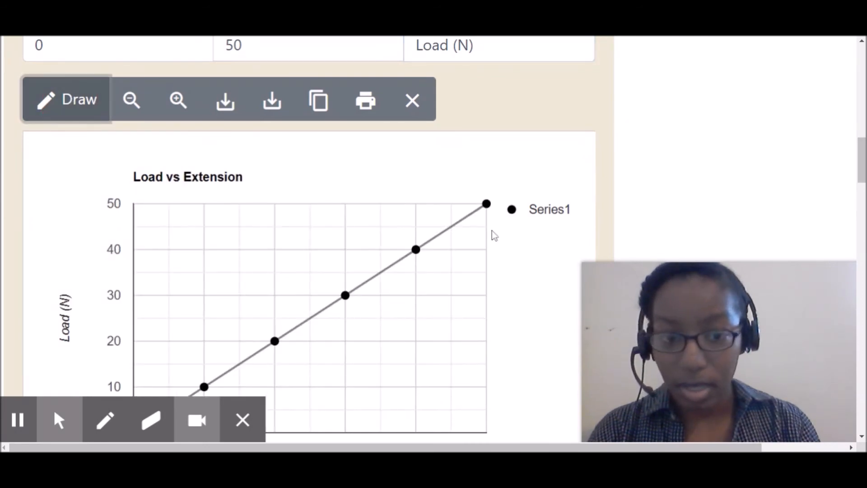
pyautogui.scroll(-3, 492, 235)
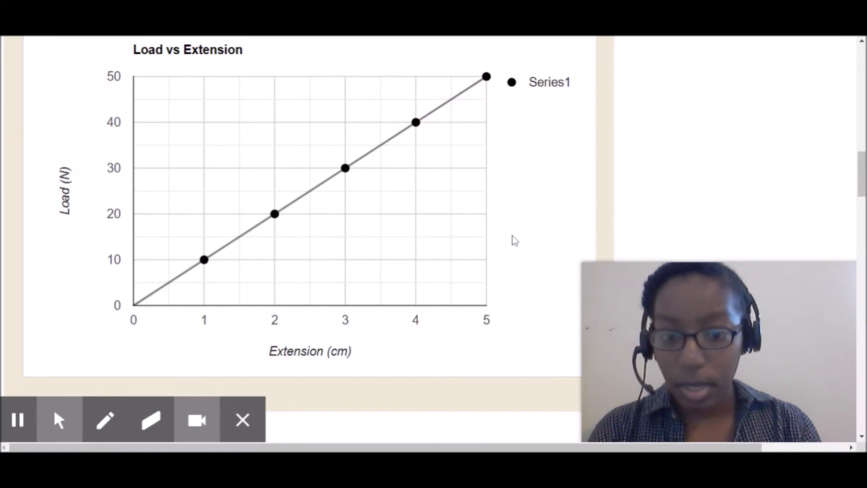
# Download the finished Load vs Extension graph and start printing it
pyautogui.moveTo(862, 174); pyautogui.dragTo(863, 170)
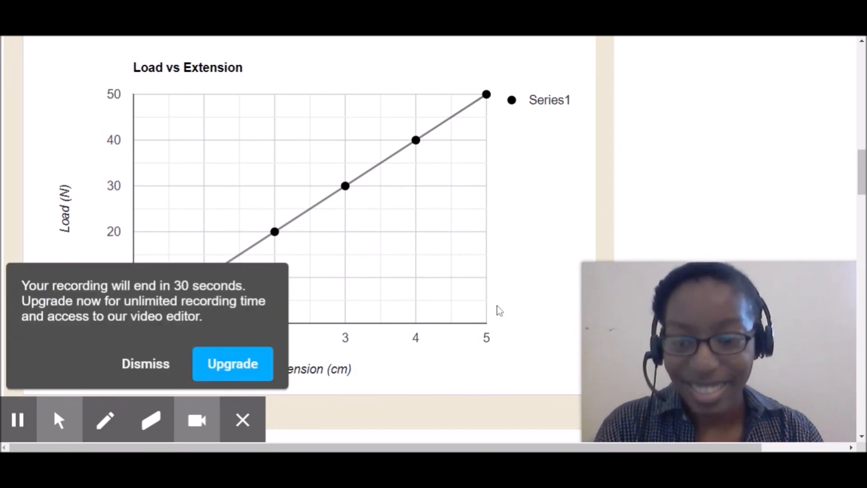
pyautogui.scroll(1, 500, 310)
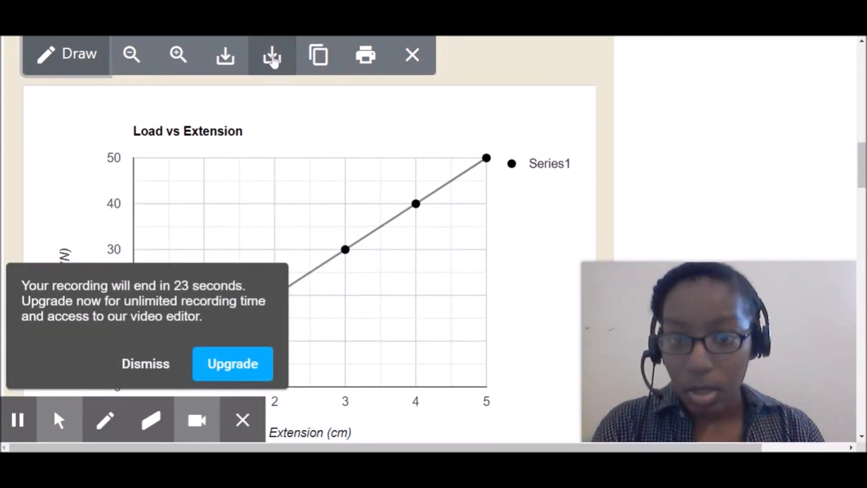
pyautogui.click(272, 59)
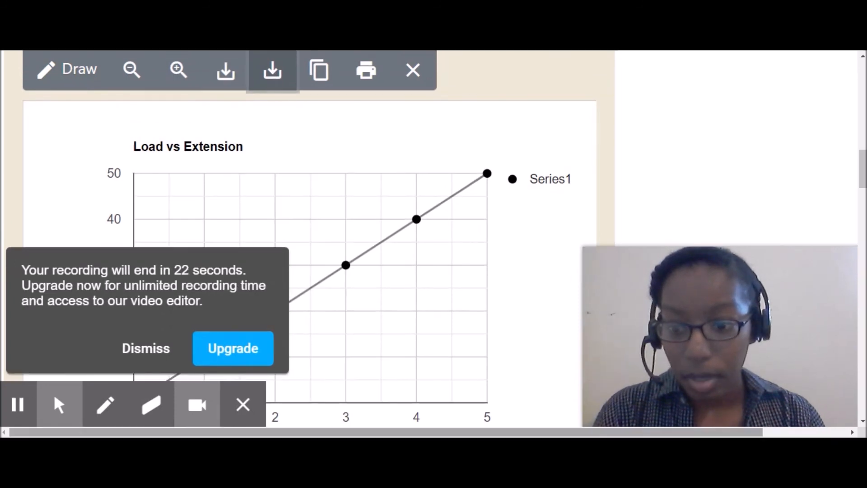
pyautogui.click(366, 73)
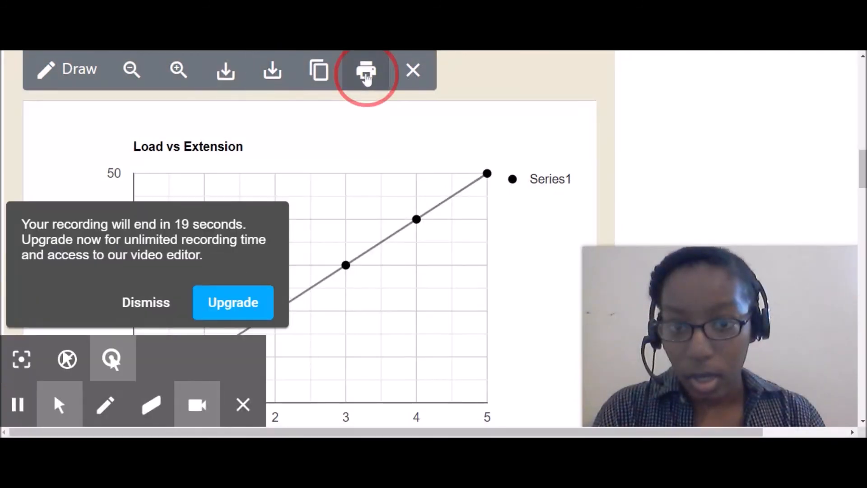